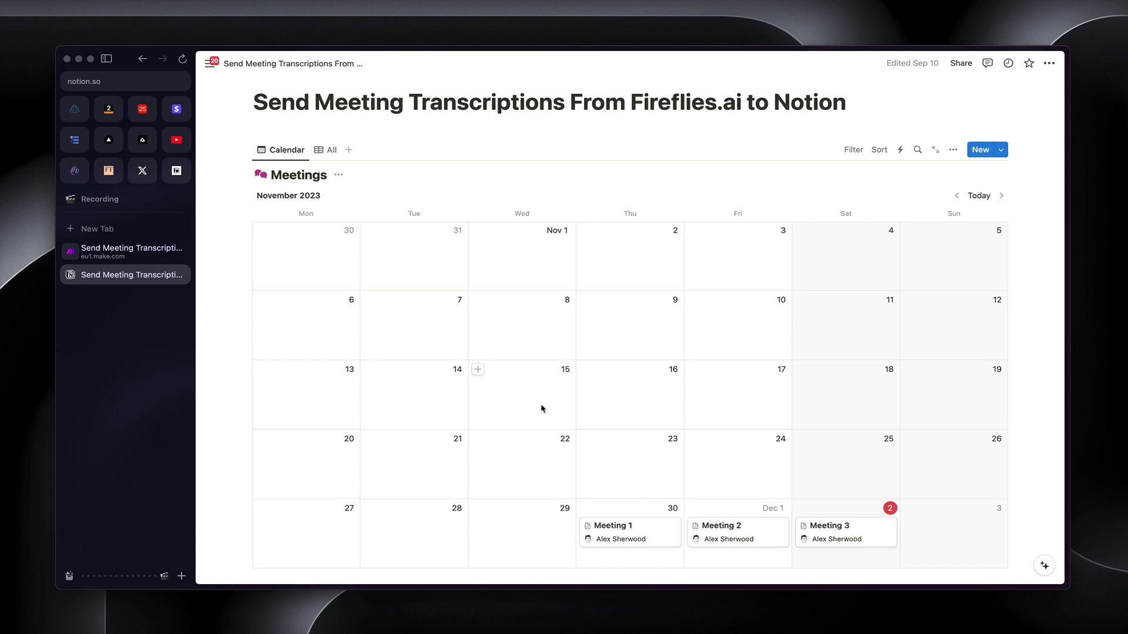
- Toggle the meetings to a table and back to calendar, then switch to the Make scenario
click(328, 149)
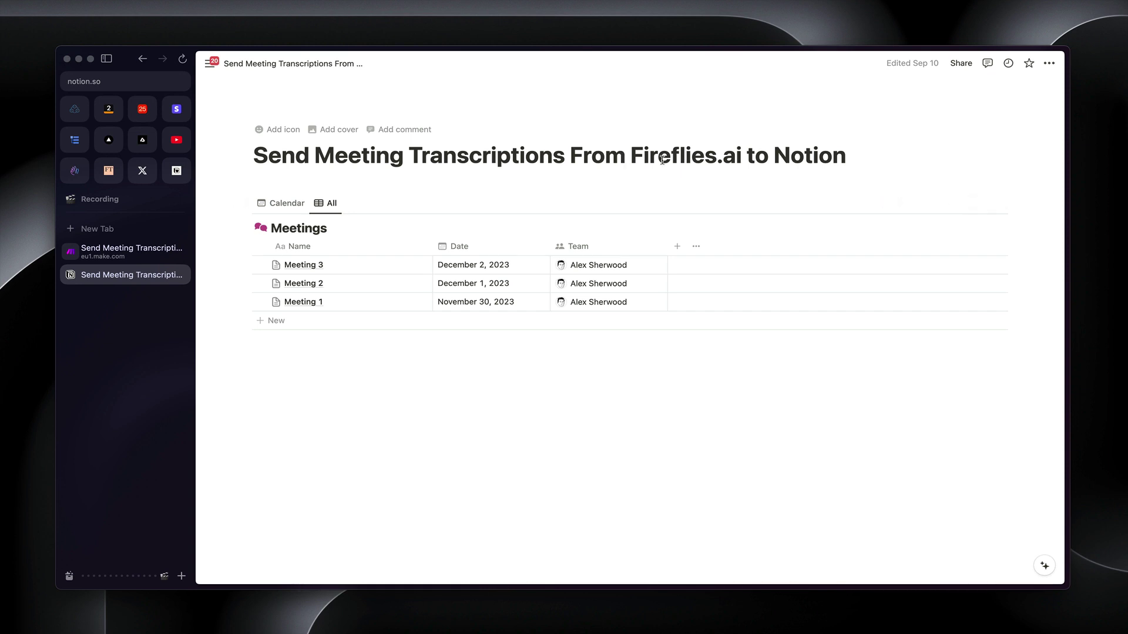
mouse_move(400, 286)
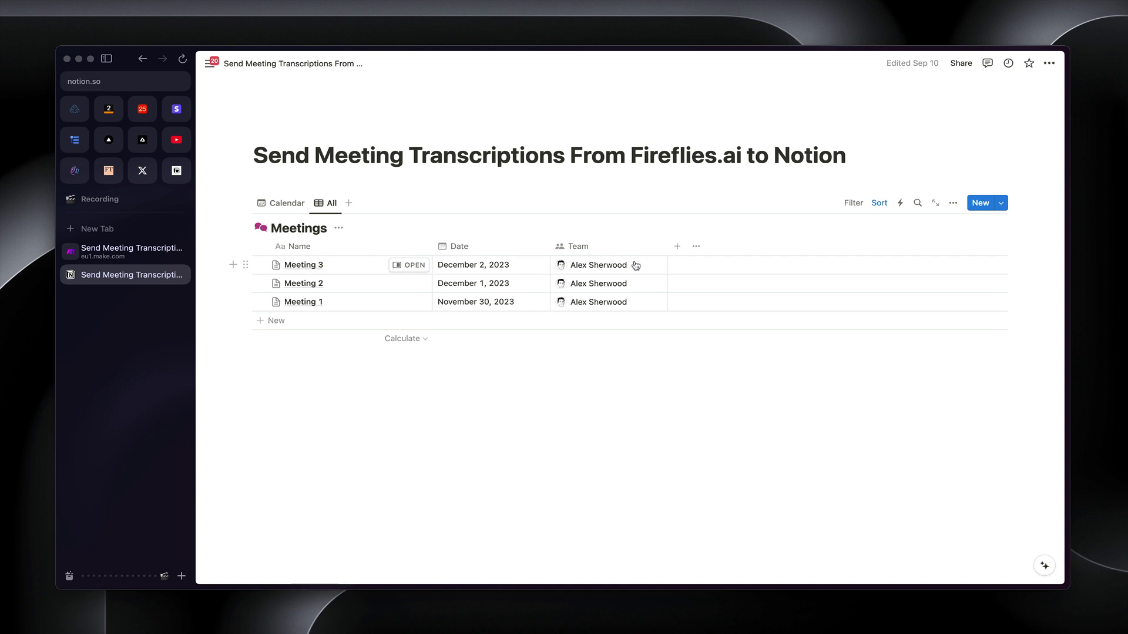
click(282, 203)
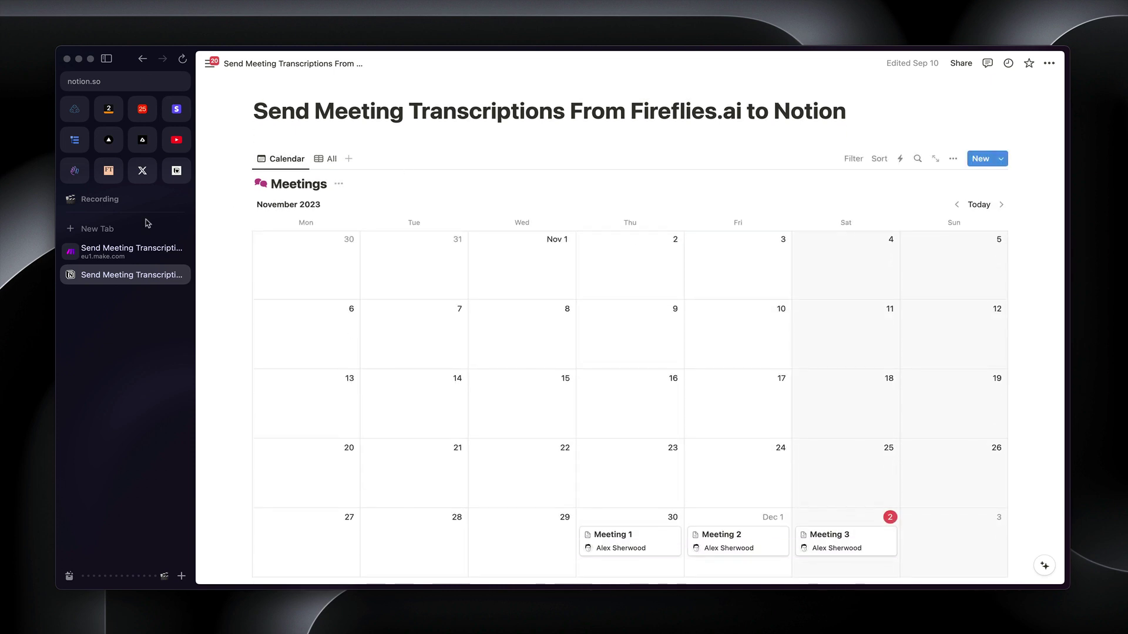
click(109, 249)
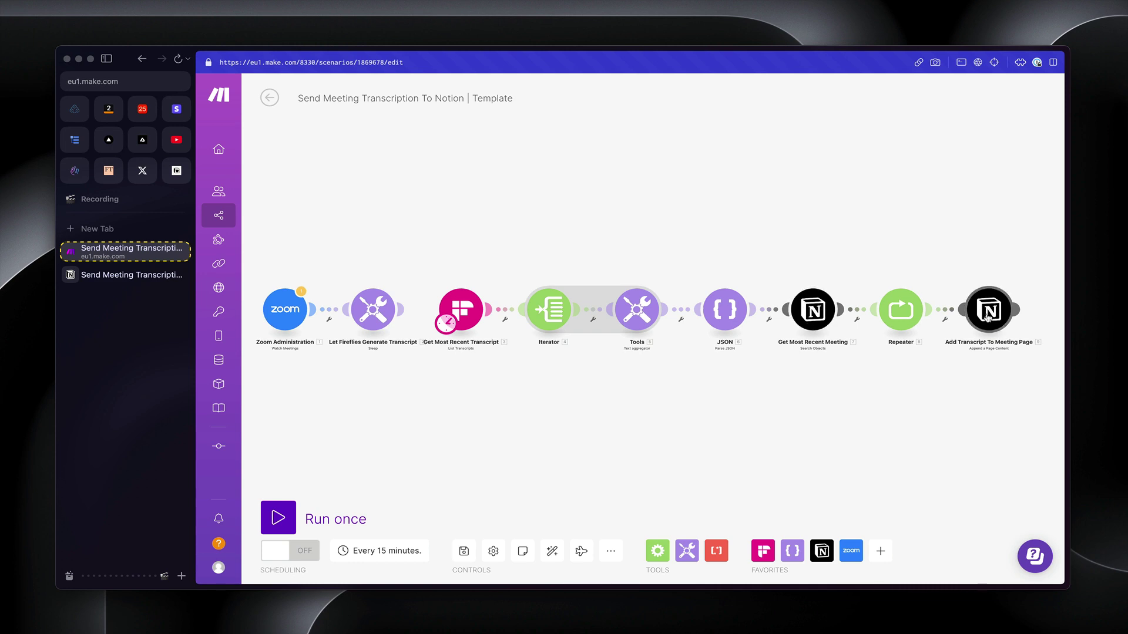
scroll(434, 319, up, 2)
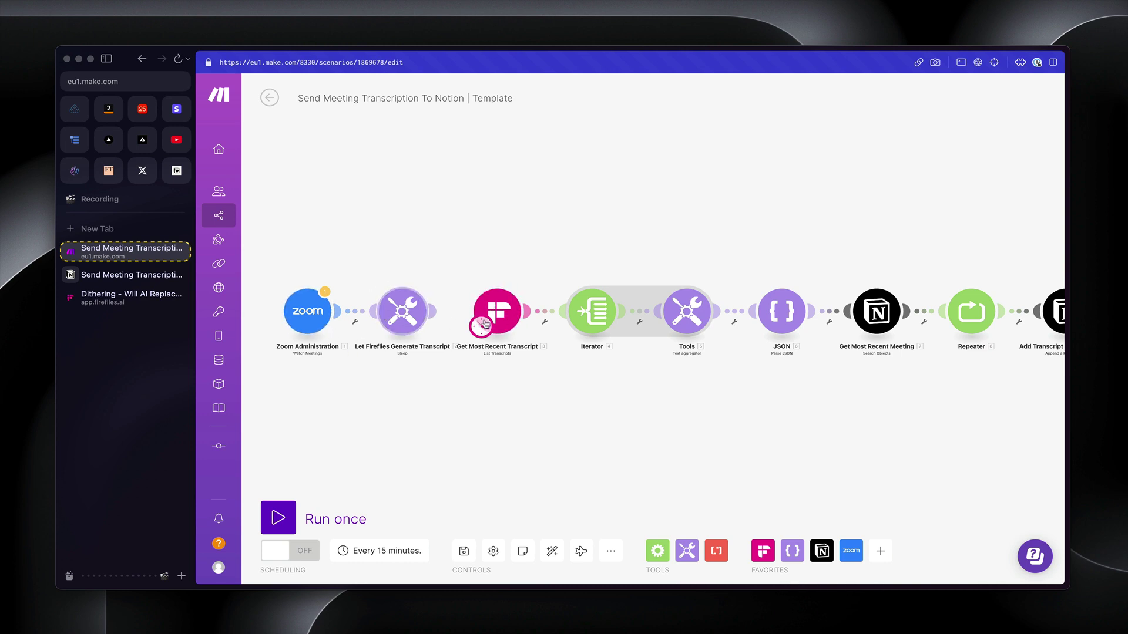
drag(481, 331, 305, 331)
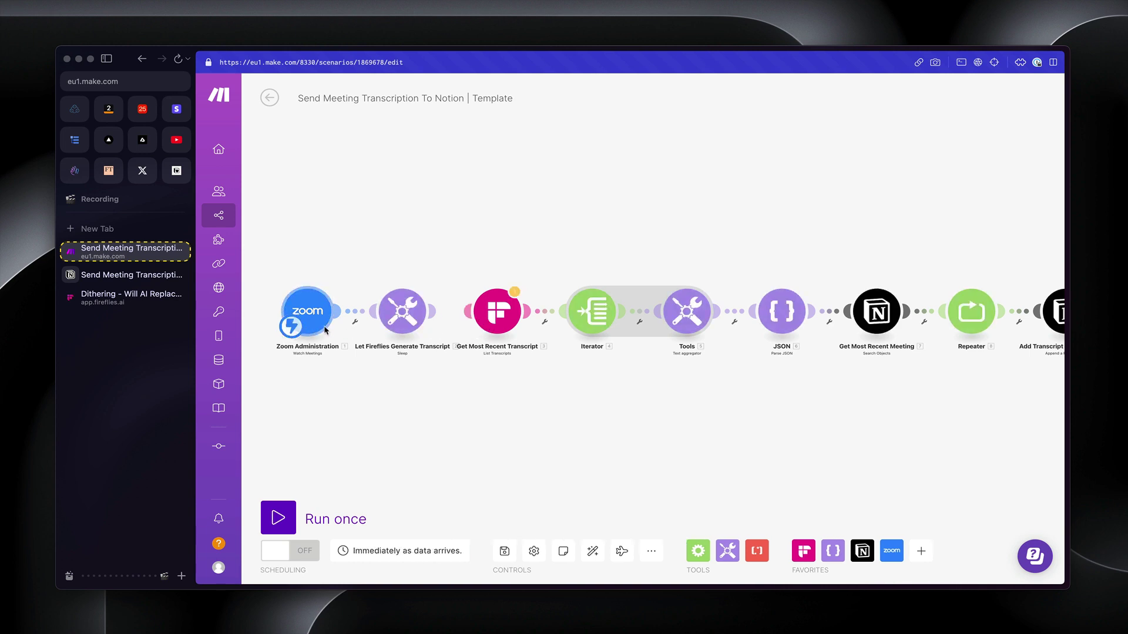
drag(305, 331, 475, 336)
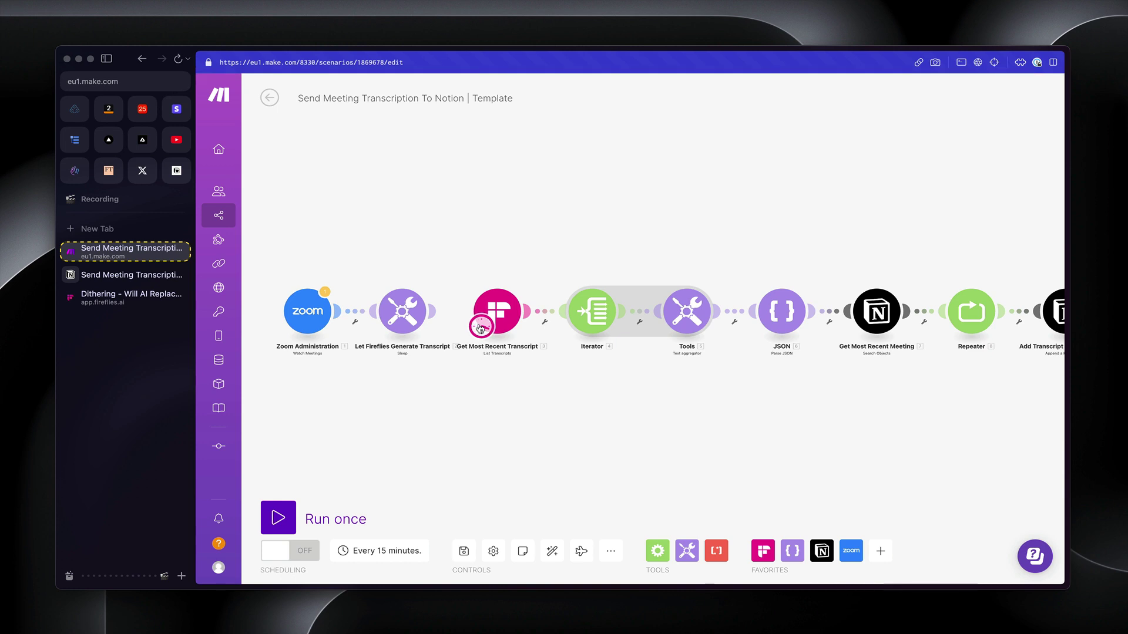
scroll(481, 328, down, 2)
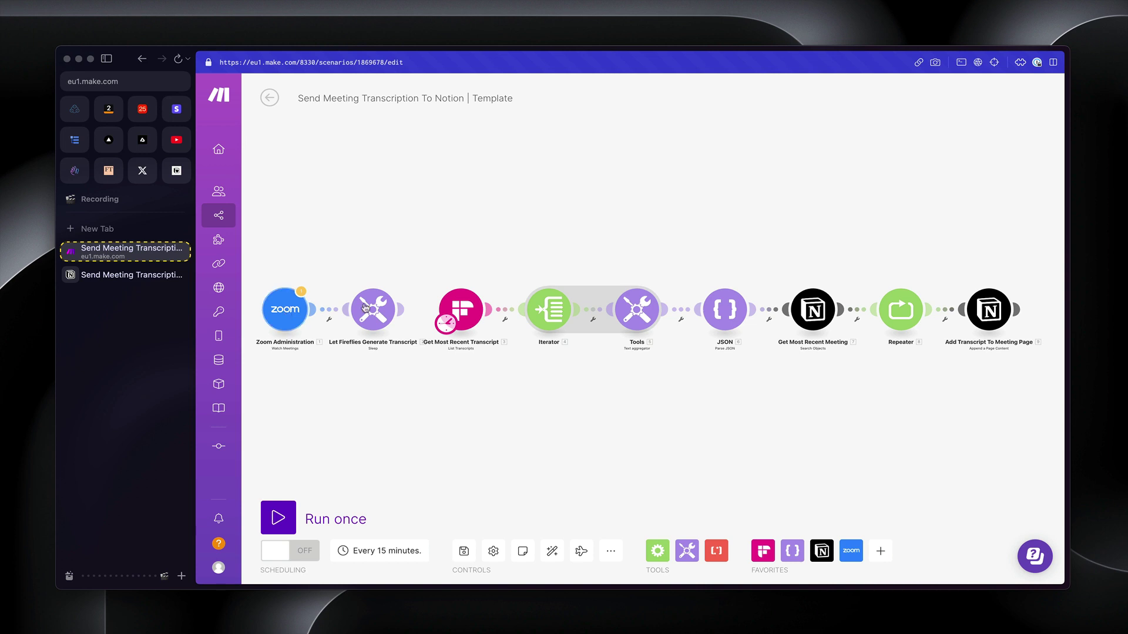
click(382, 305)
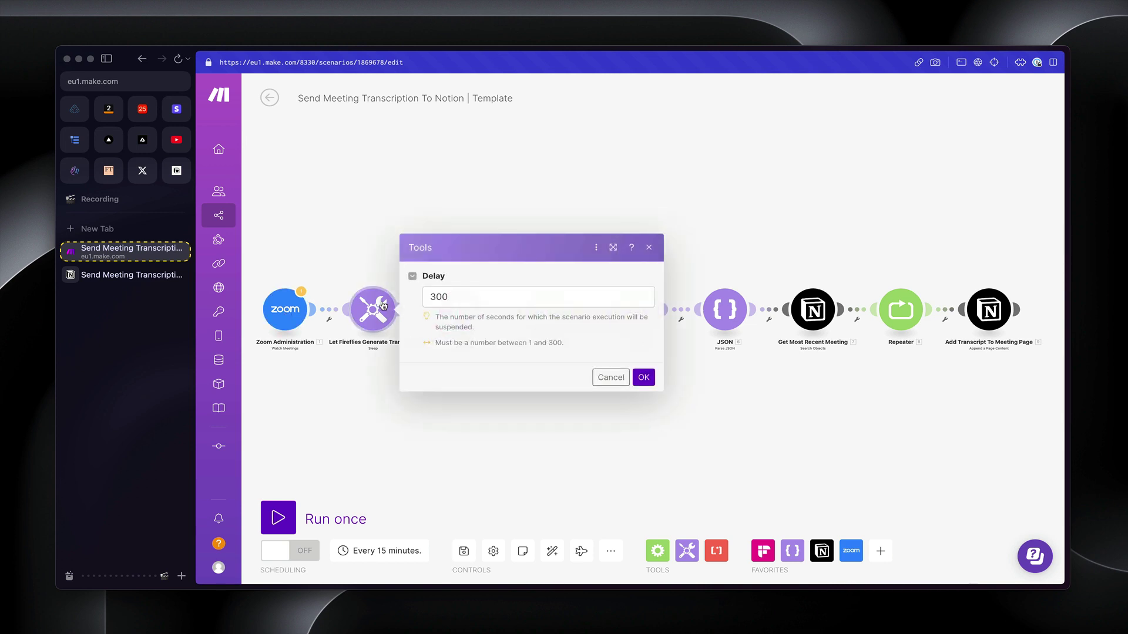
click(364, 250)
click(461, 310)
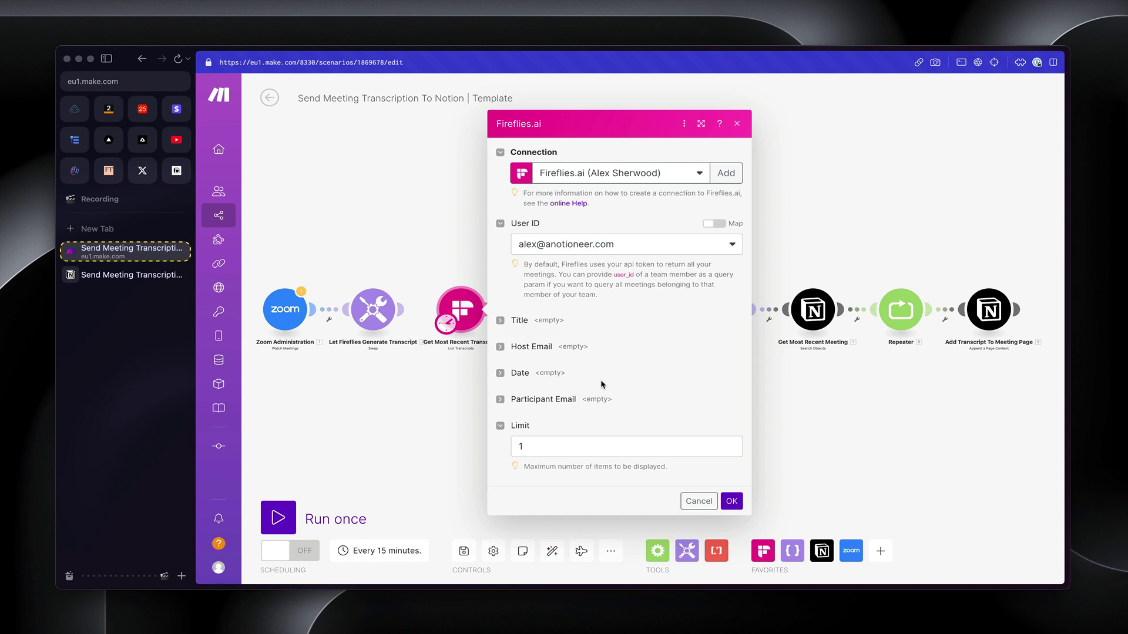
click(433, 399)
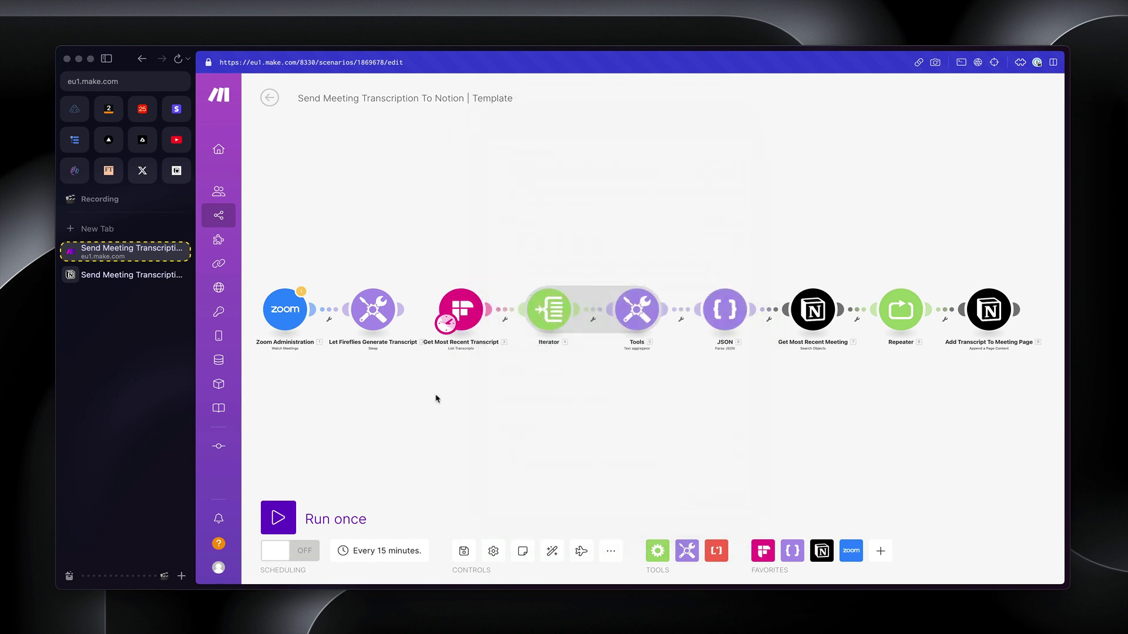
click(541, 319)
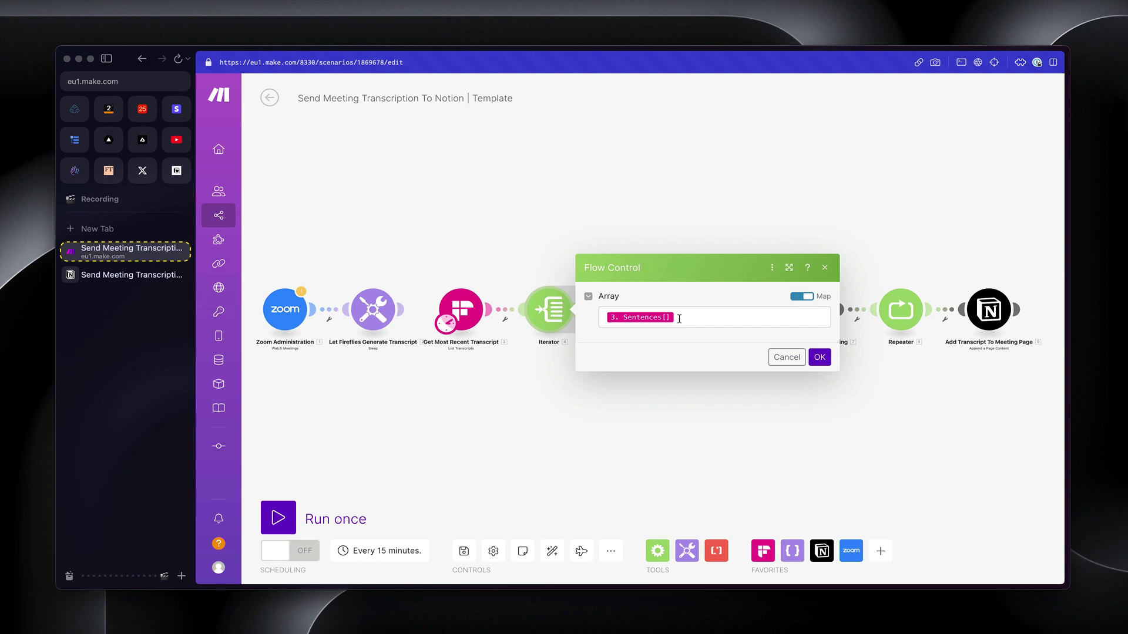
click(819, 357)
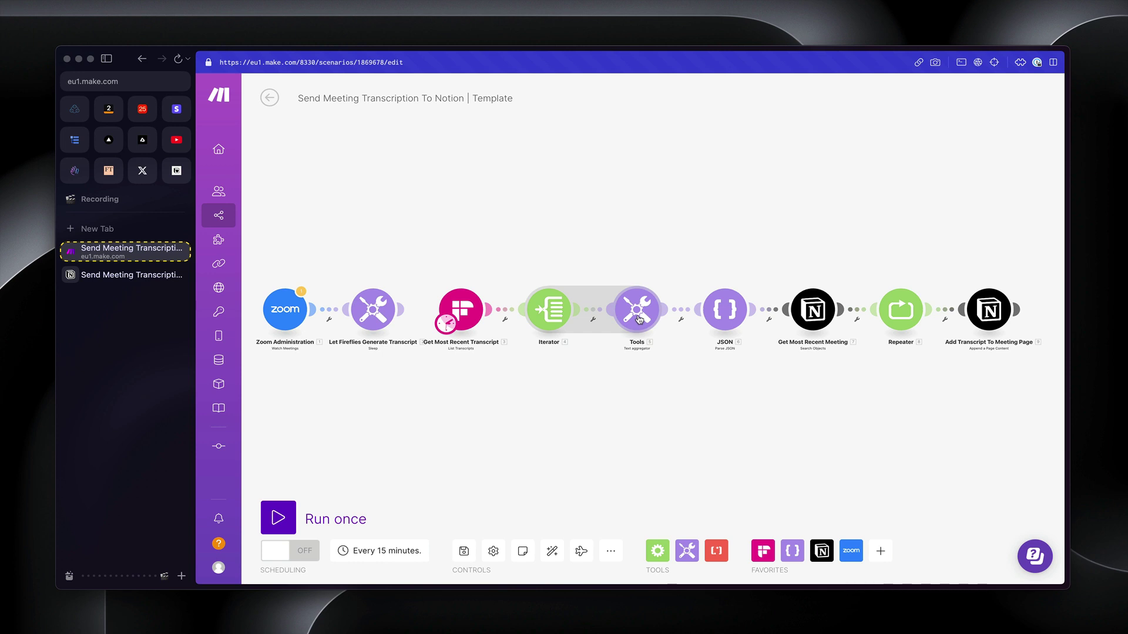
- Review the Tools text aggregator's Text field building speaker, start-time and text paragraph JSON
click(639, 319)
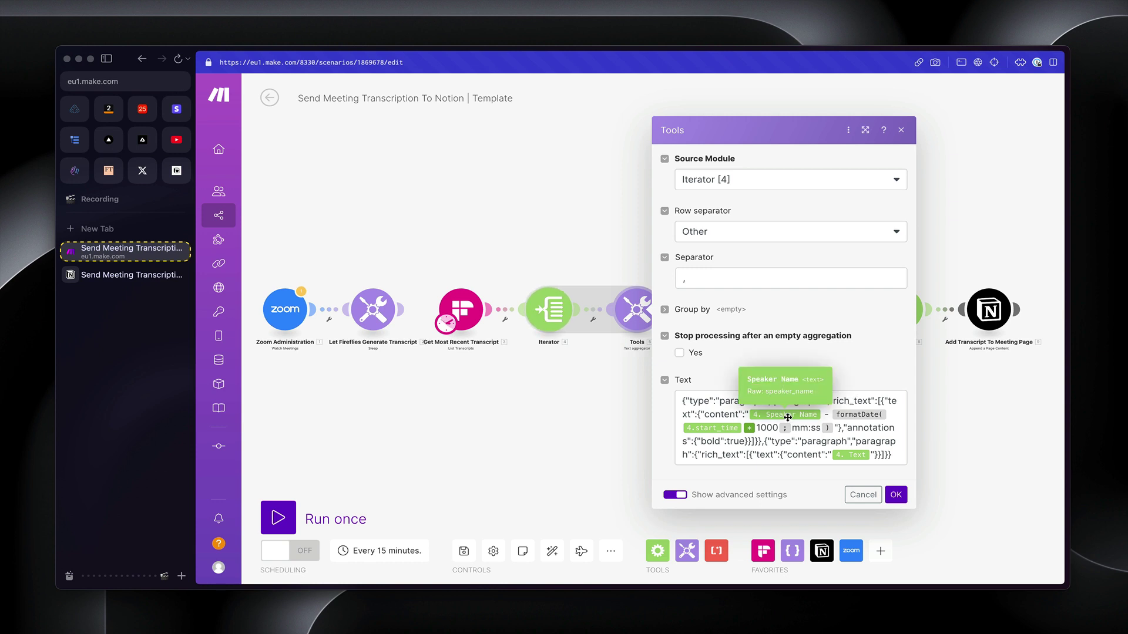
mouse_move(850, 416)
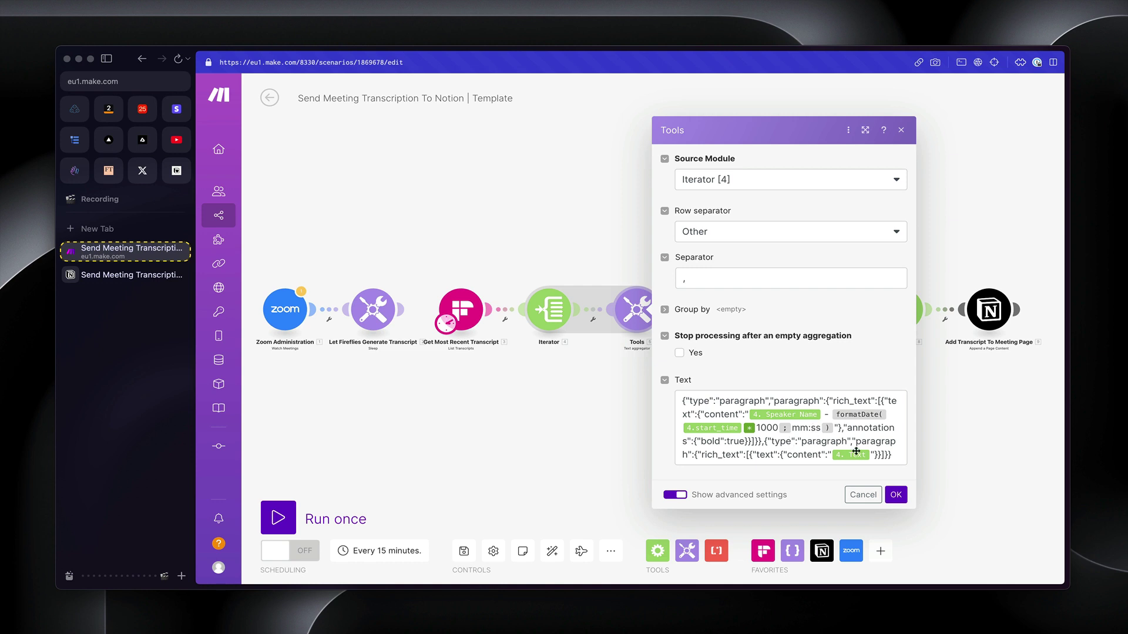
mouse_move(856, 454)
- Confirm the text aggregator settings, then inspect and close the JSON parsing module
click(895, 495)
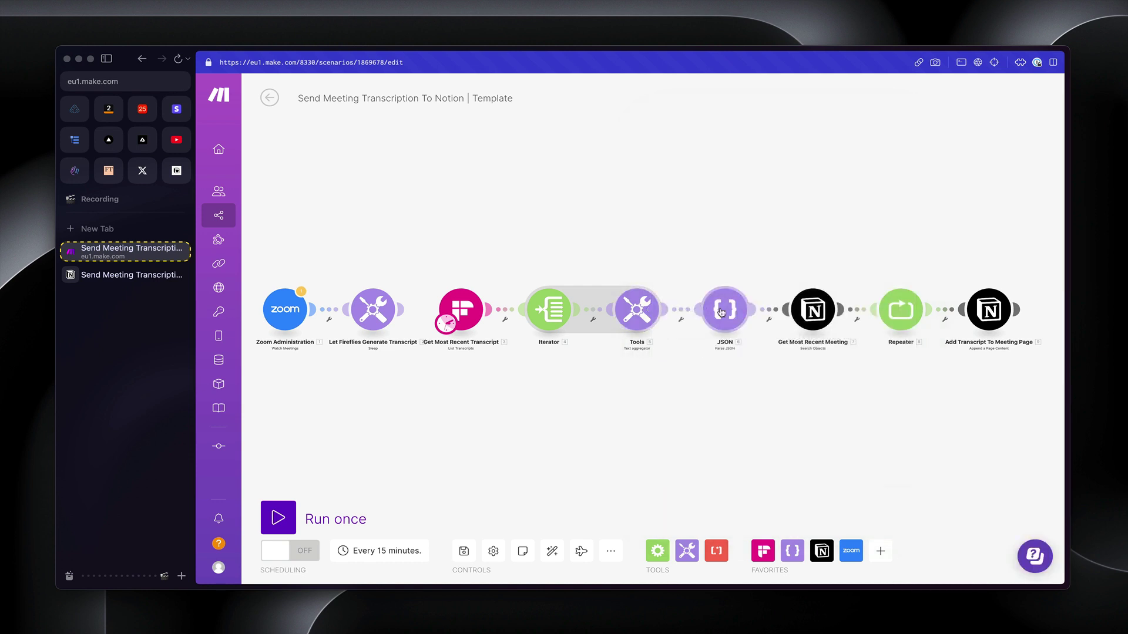
click(722, 312)
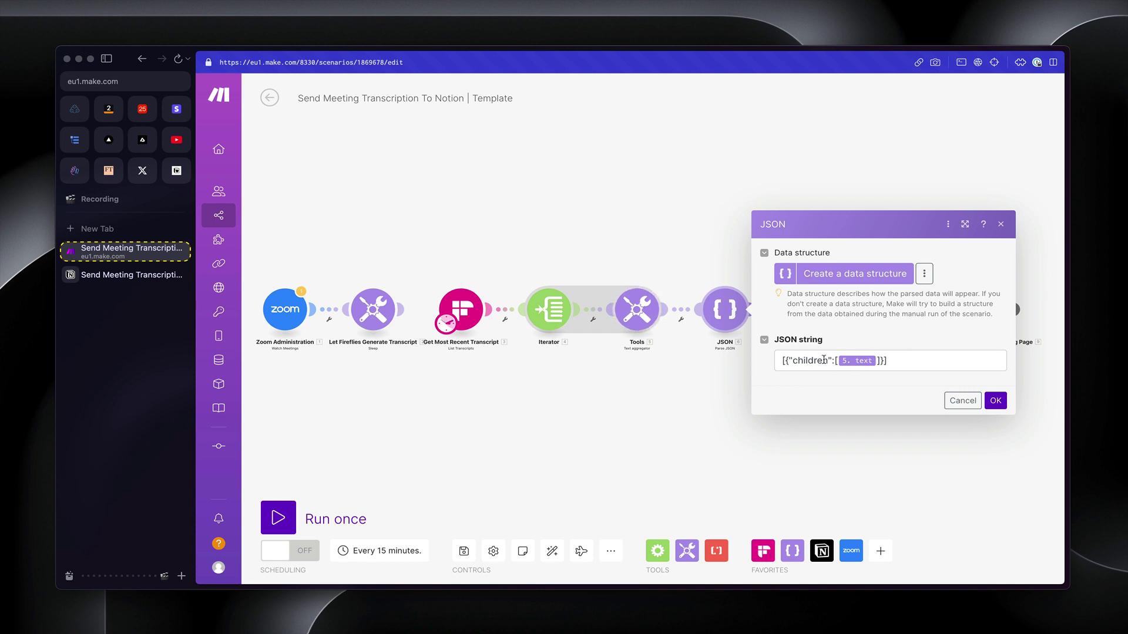
click(693, 382)
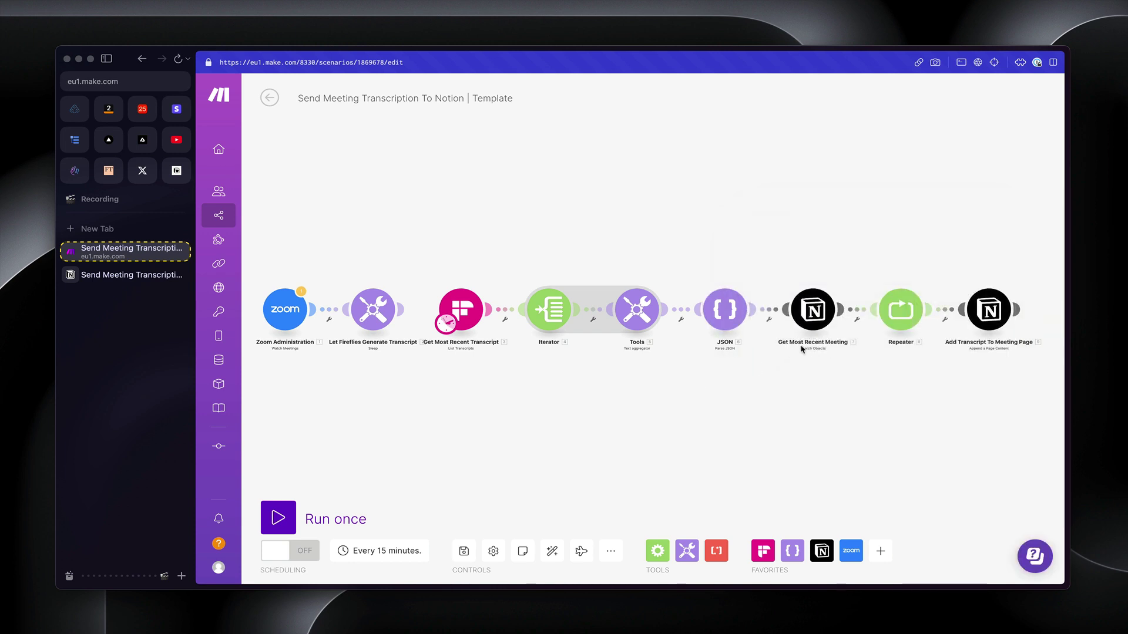
- Check the Notion search filters Date before now, sorts Date descending, Limit 1, against the Meetings database
click(811, 306)
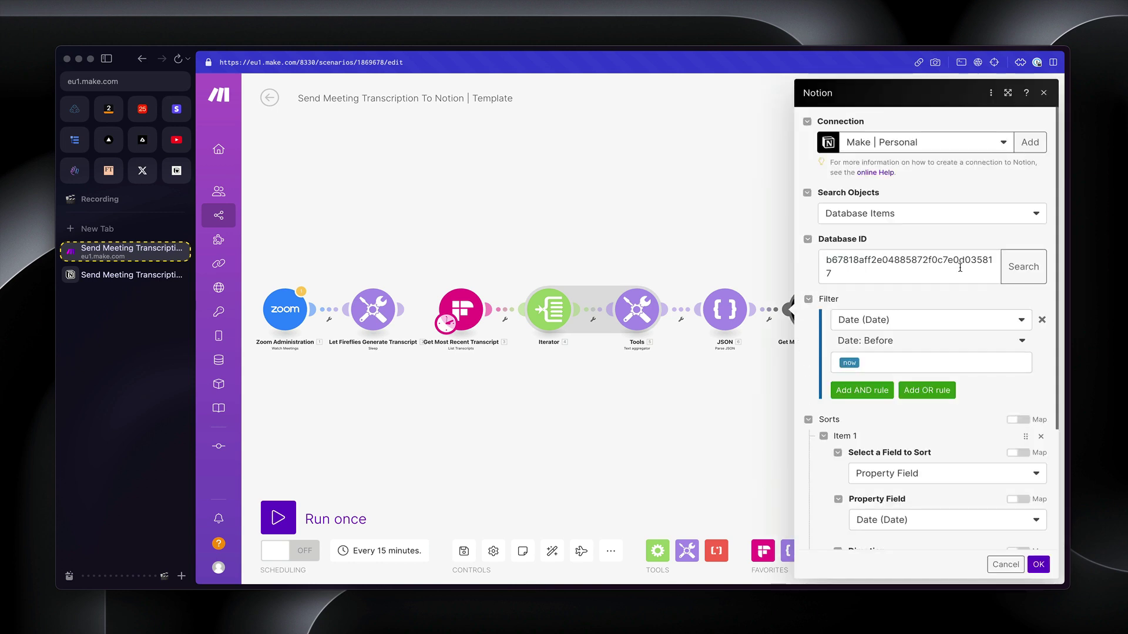
scroll(960, 268, down, 2)
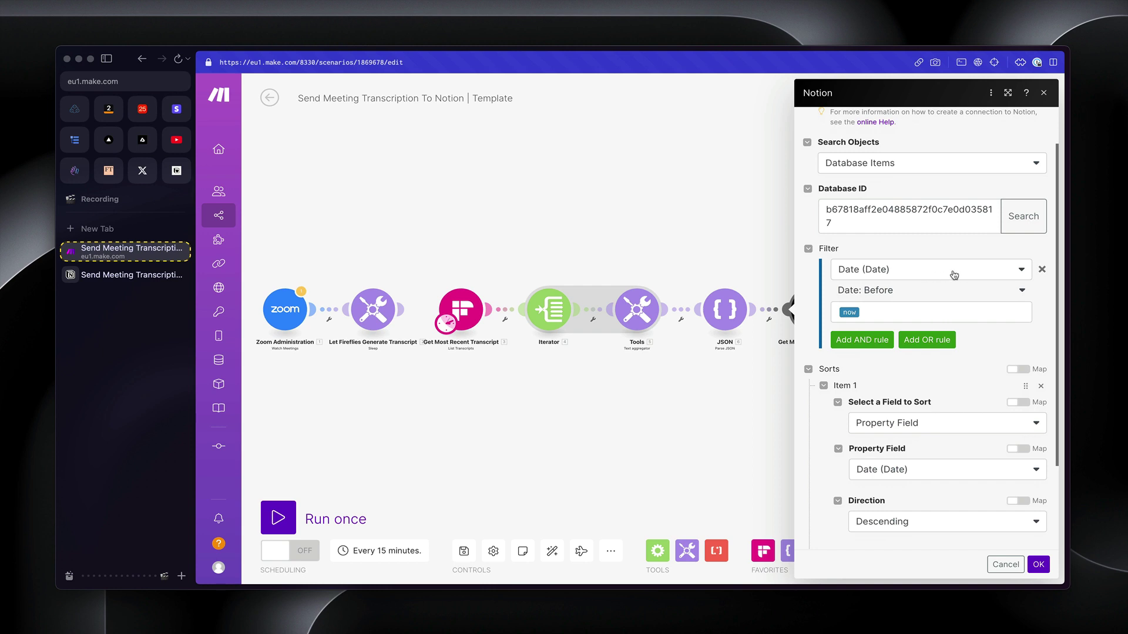
click(126, 274)
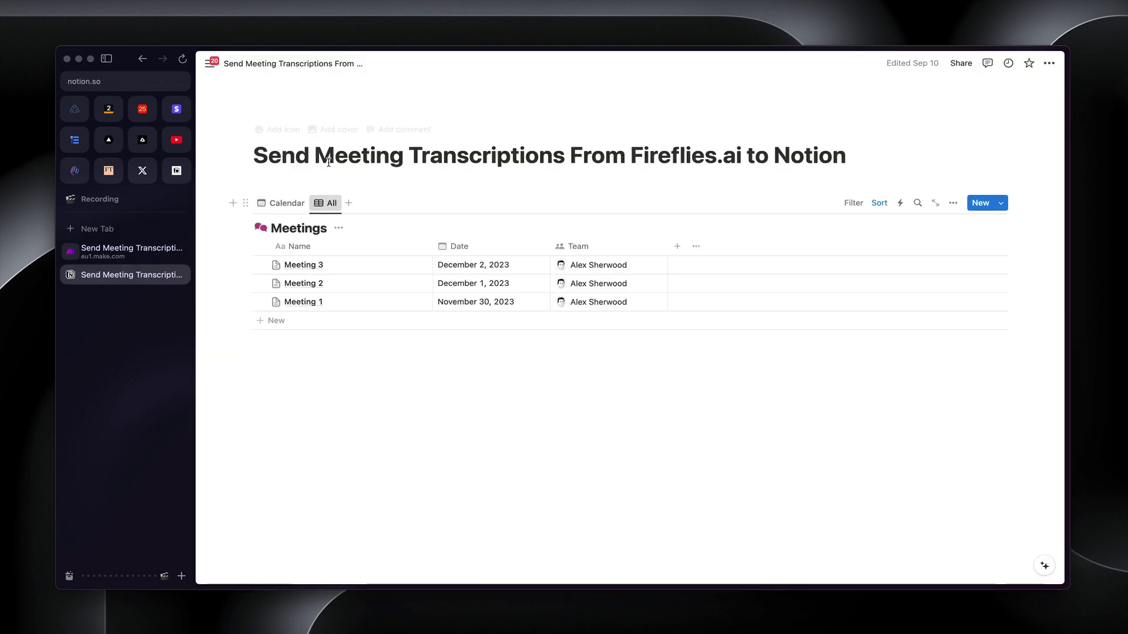
click(126, 249)
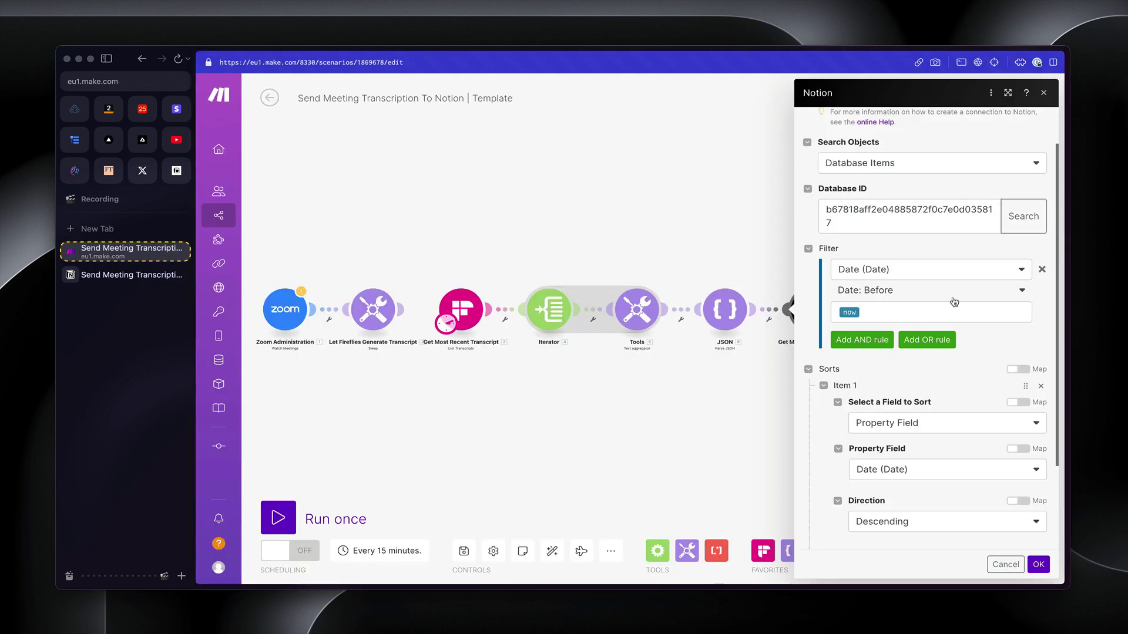
scroll(978, 395, down, 2)
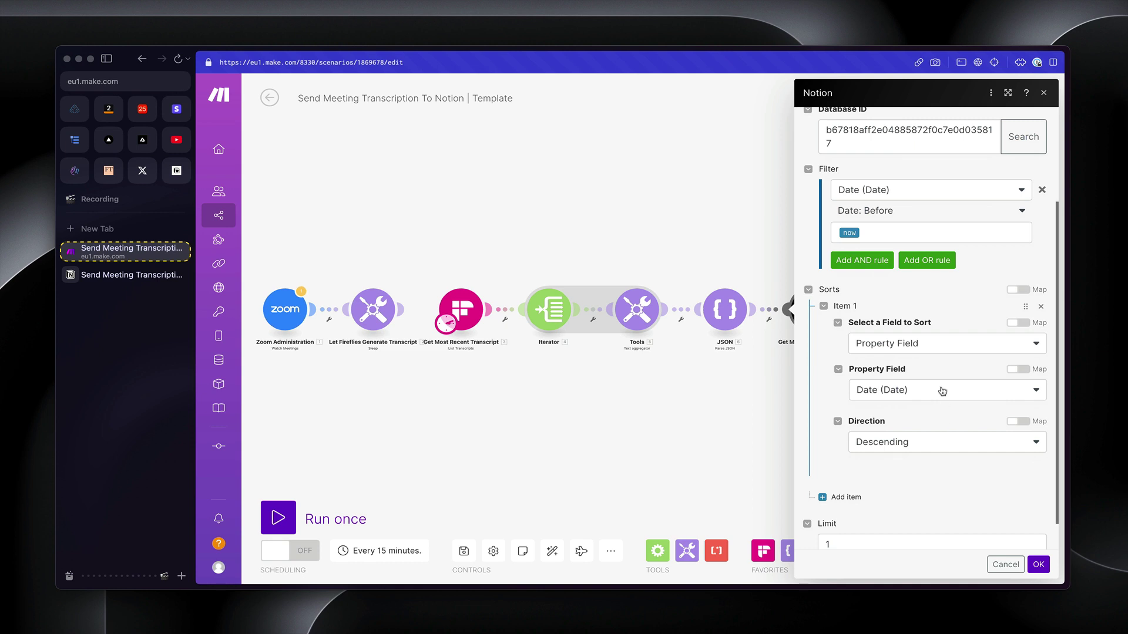
scroll(920, 517, down, 1)
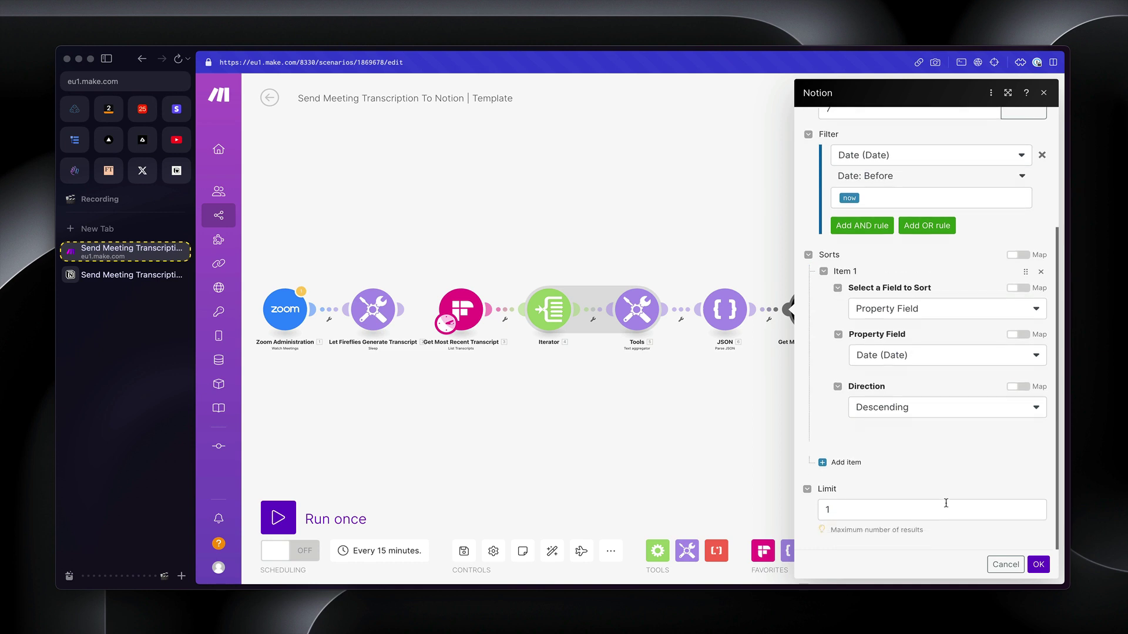
- Map the append module's Page ID and 100-item slice() content after the Repeater, then zoom out
click(745, 446)
scroll(846, 413, right, 5)
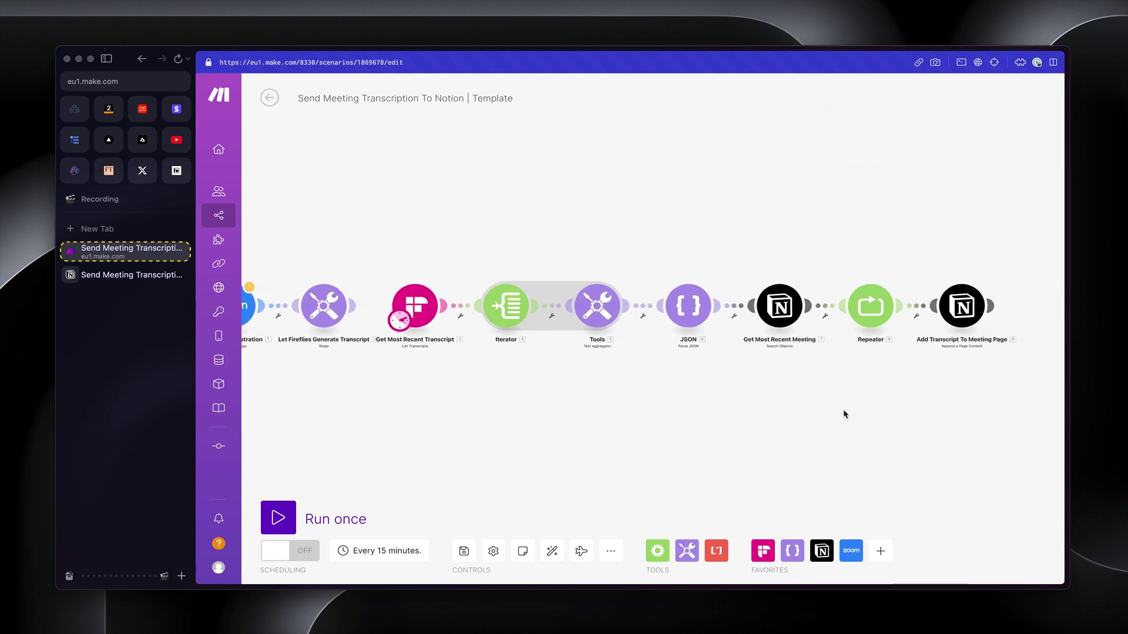
click(779, 301)
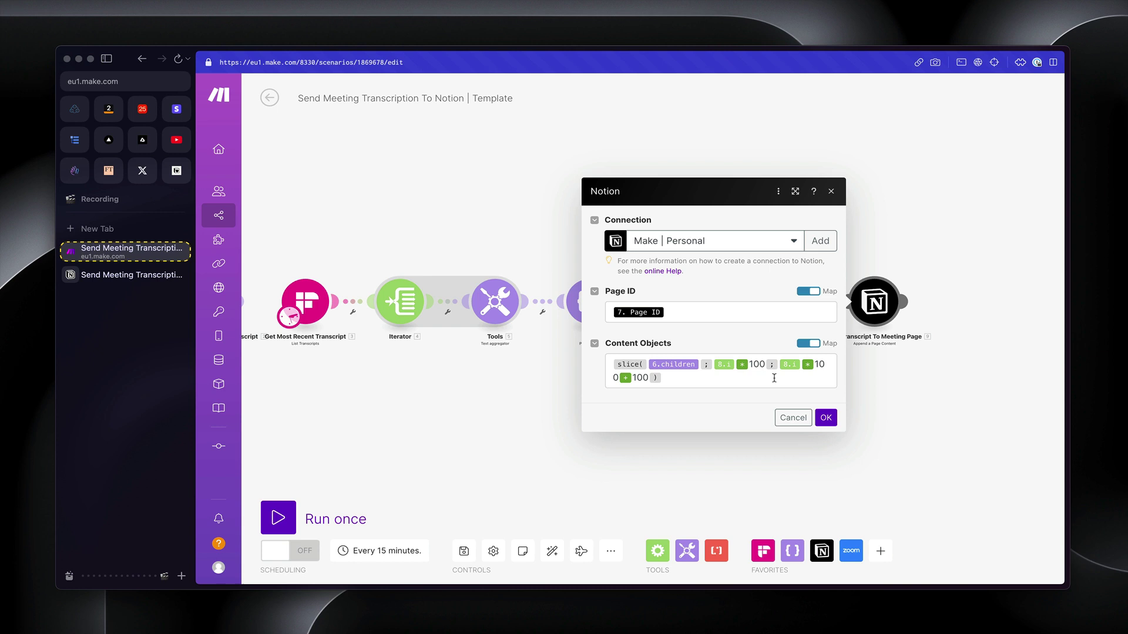
click(826, 417)
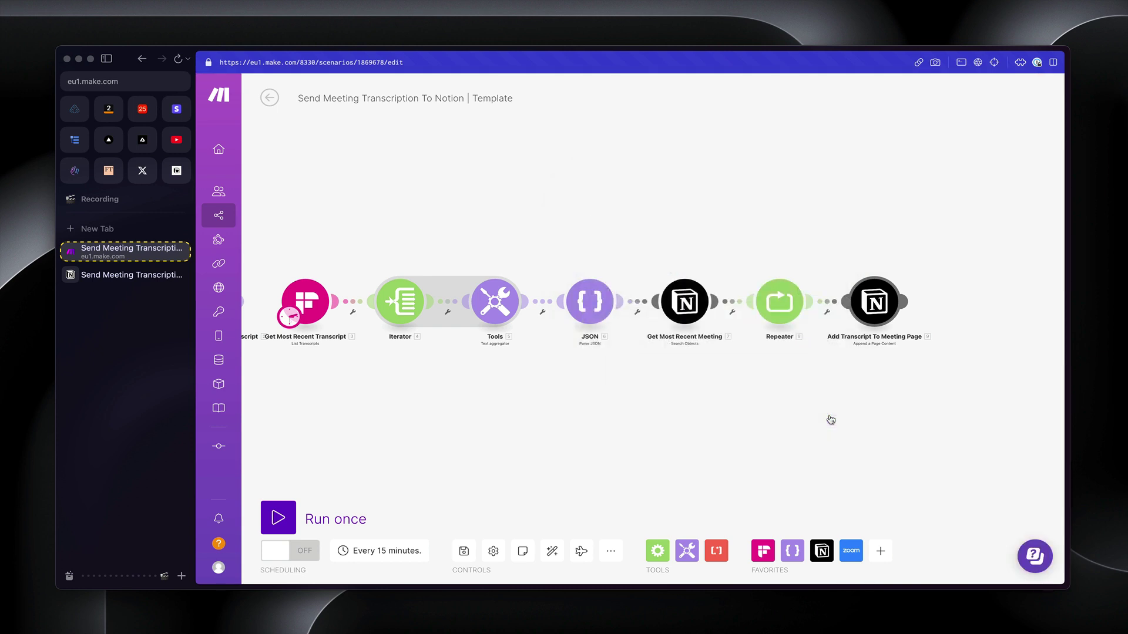
scroll(880, 365, down, 3)
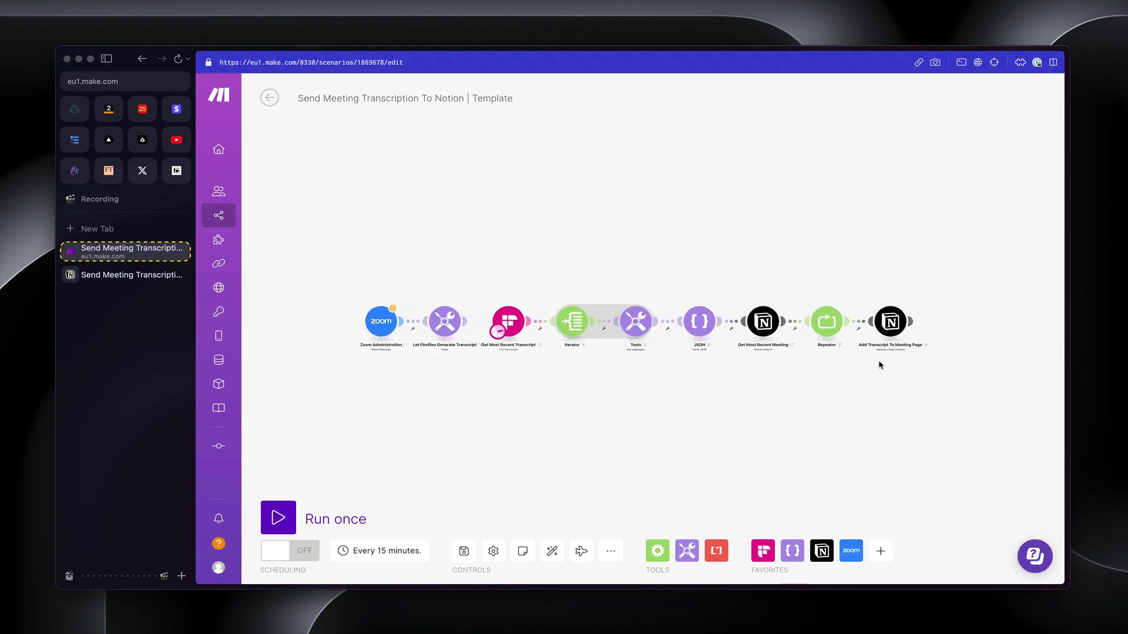
- Open Meeting 3 from the Notion Meetings table, scroll its timestamped transcript, then switch to Fireflies
click(130, 275)
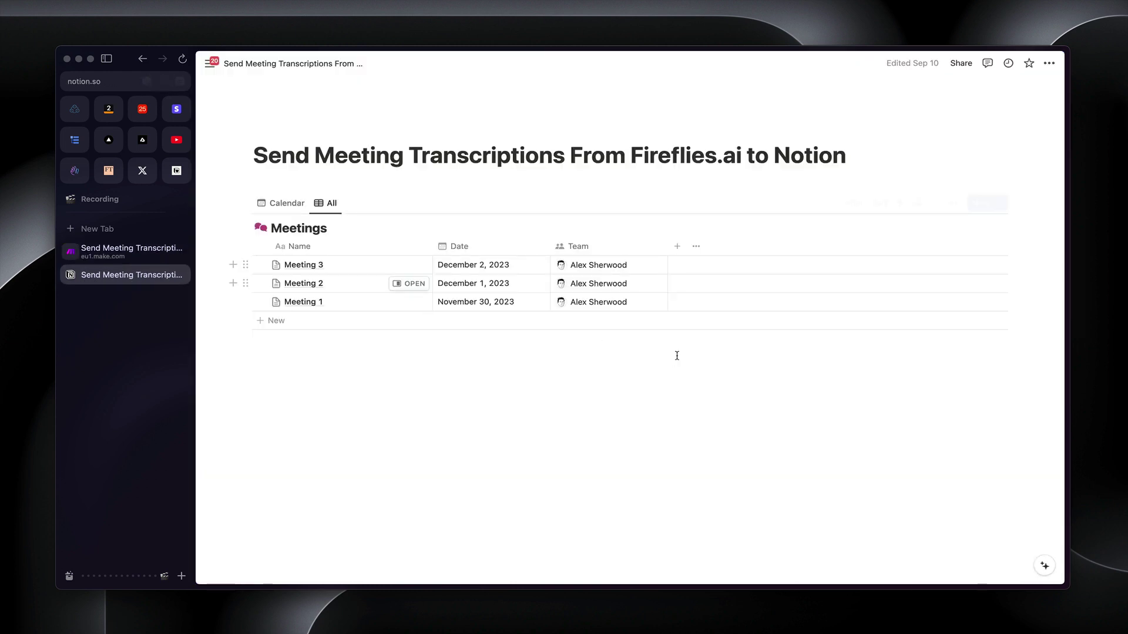
click(410, 265)
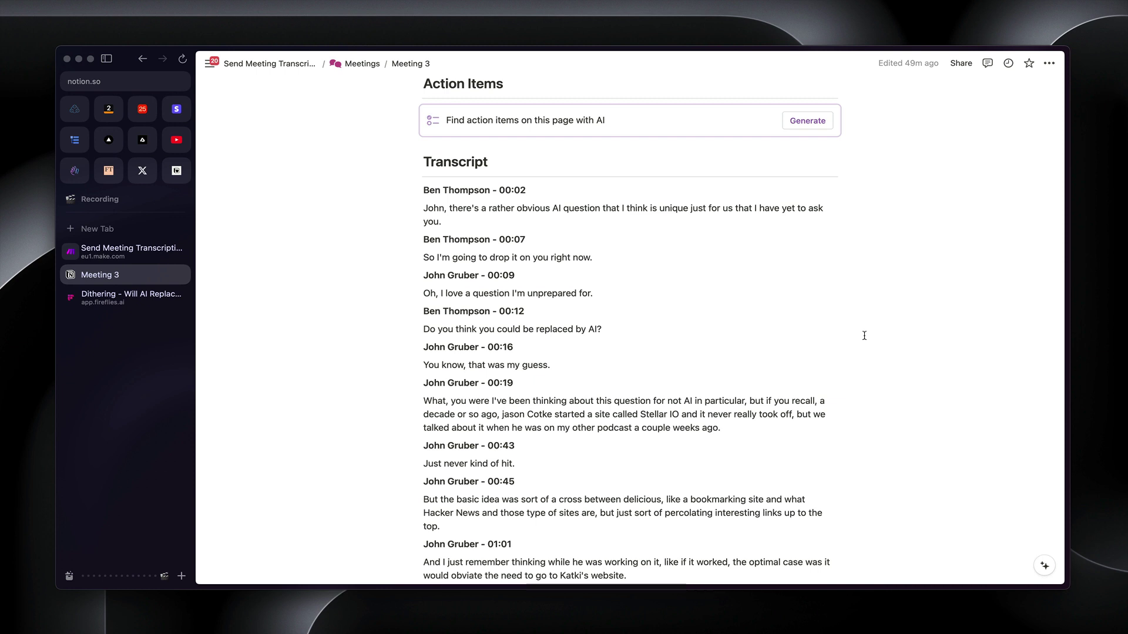
scroll(865, 335, up, 1)
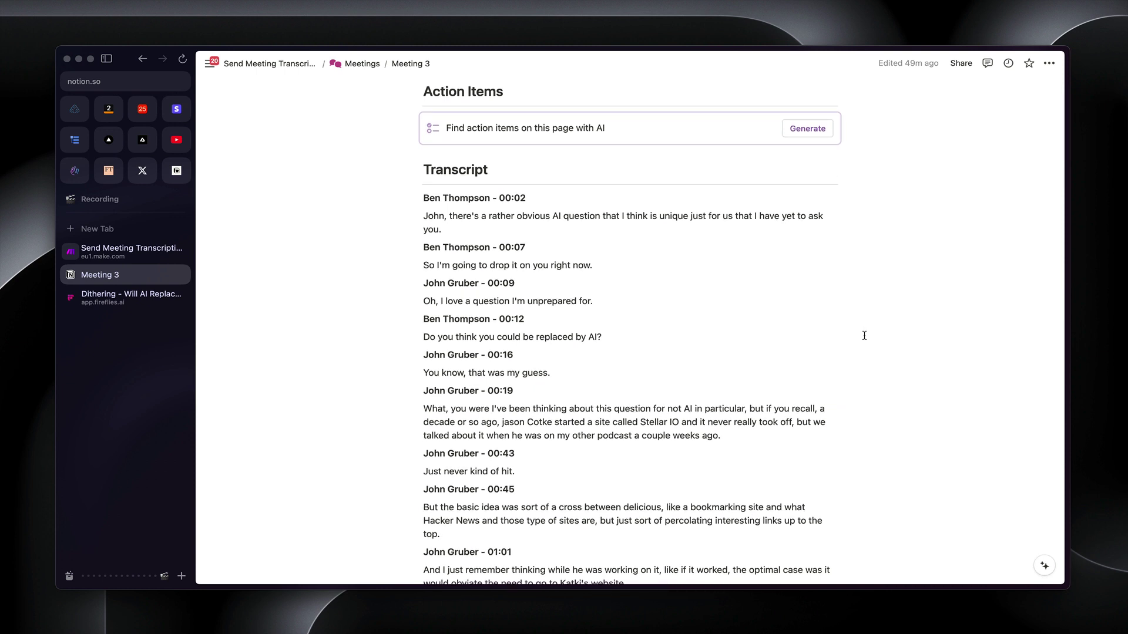
scroll(864, 336, down, 10)
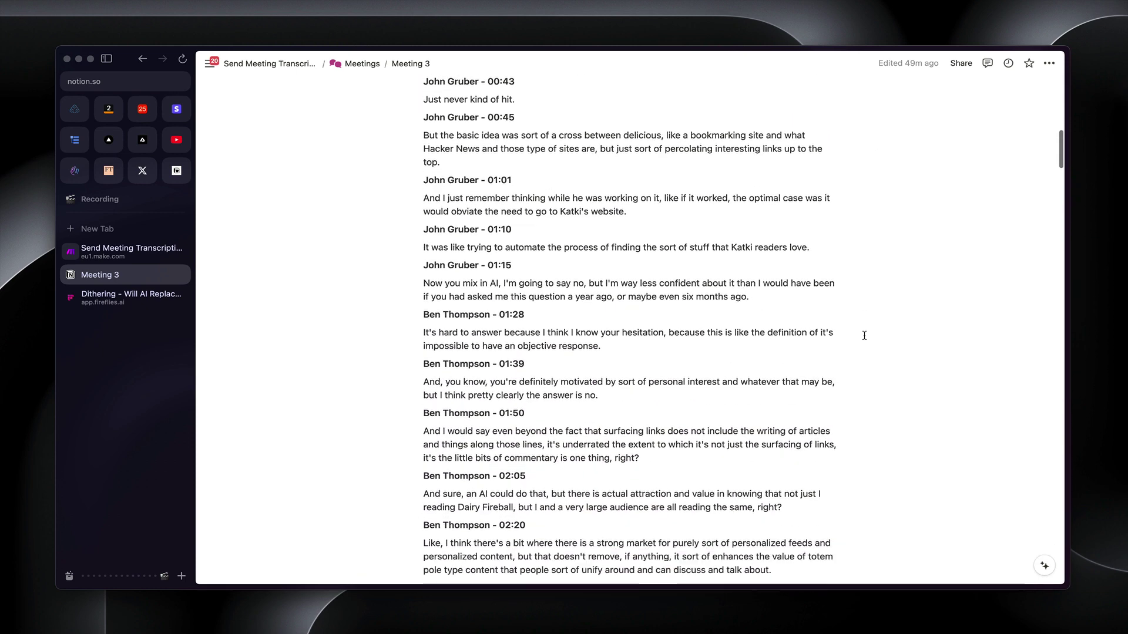
scroll(864, 336, down, 9)
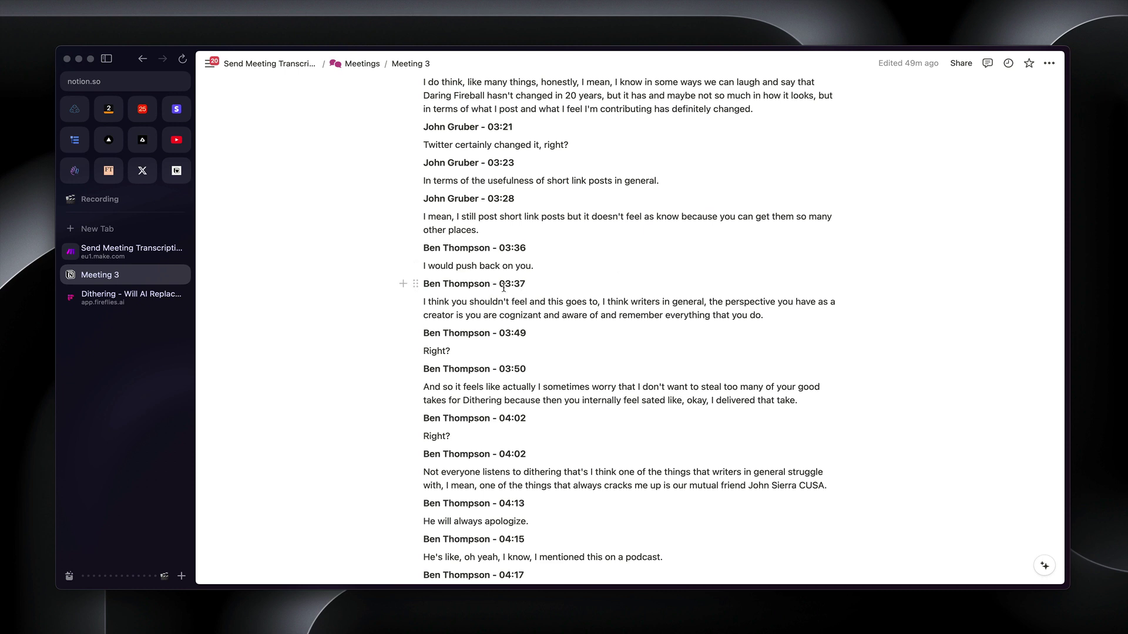
key(ctrl+Tab)
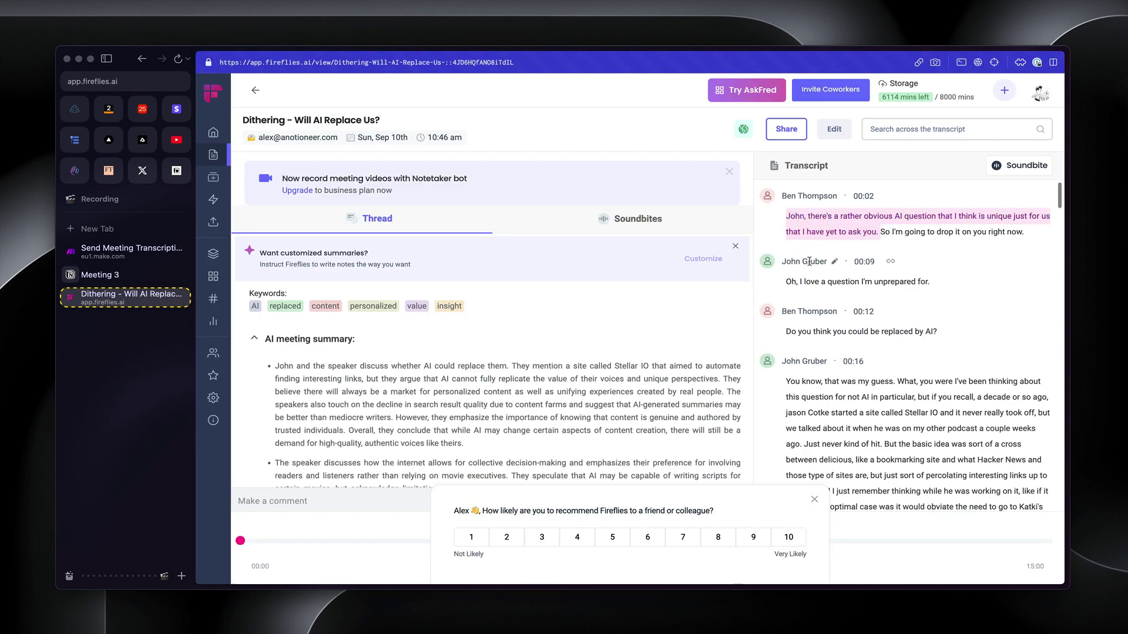
- Dismiss the Fireflies recommendation survey to reveal the Dithering meeting's AI summary
click(815, 500)
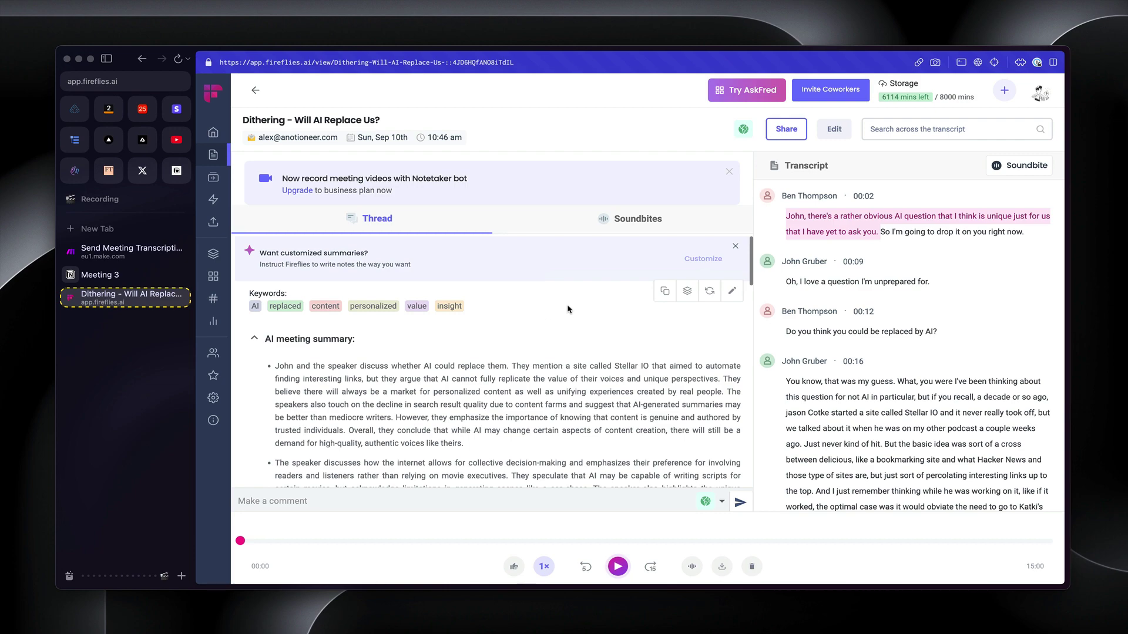
- Return to Meeting 3, scroll to the top, and generate its Summary with Notion AI
click(100, 275)
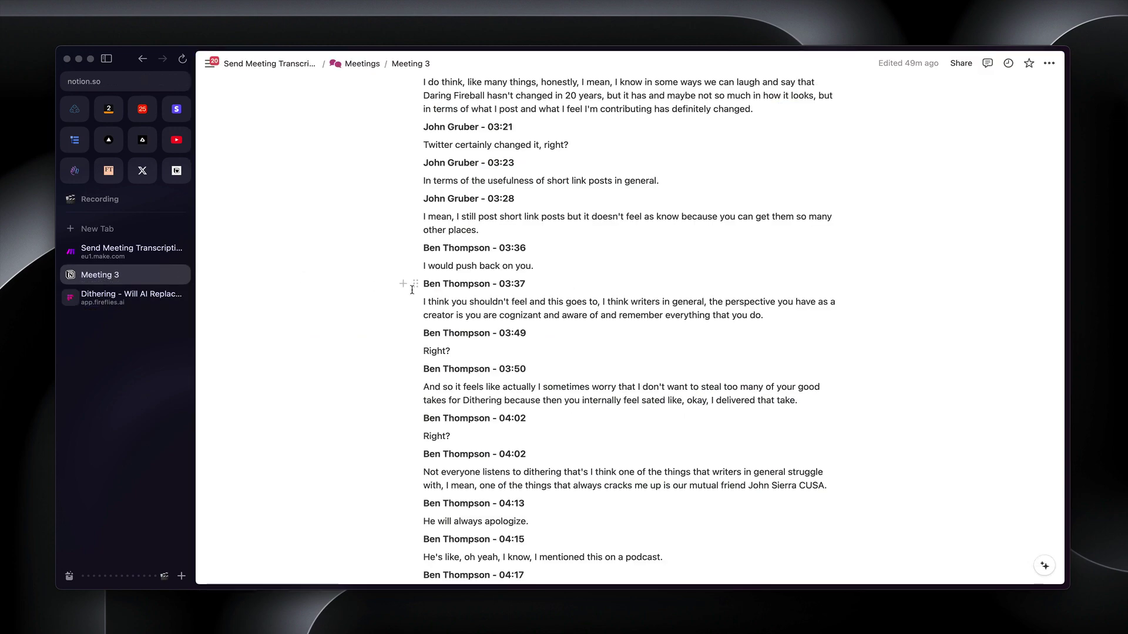
scroll(411, 288, up, 10)
scroll(411, 289, up, 10)
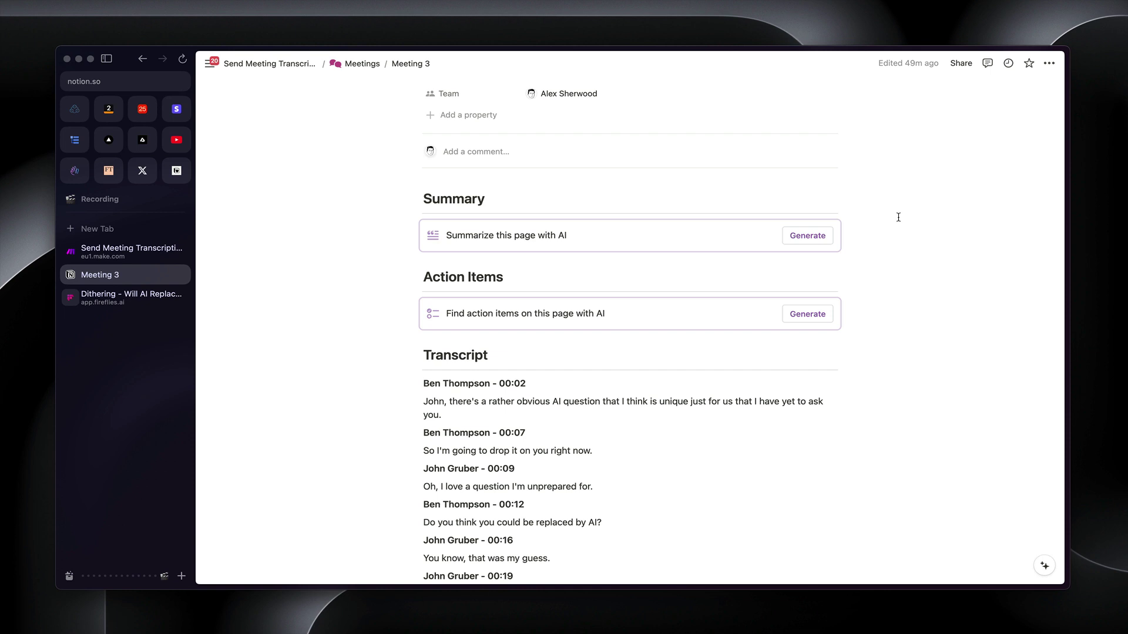
click(808, 236)
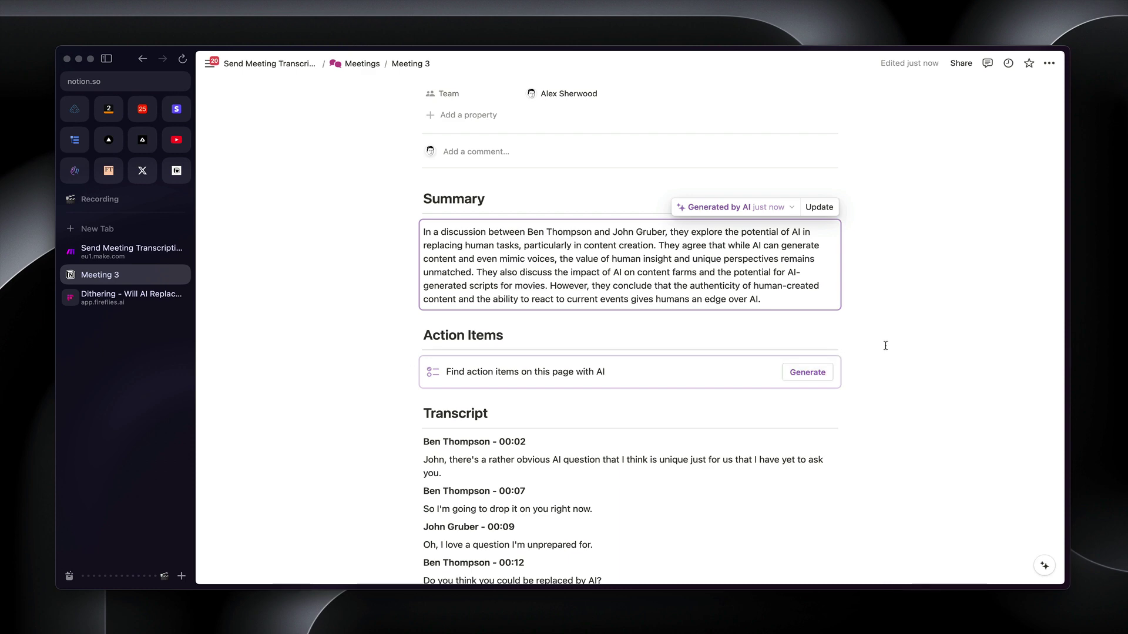
- Back out to the Meetings database and preview the New Meeting template in the editor
key(super+bracketleft)
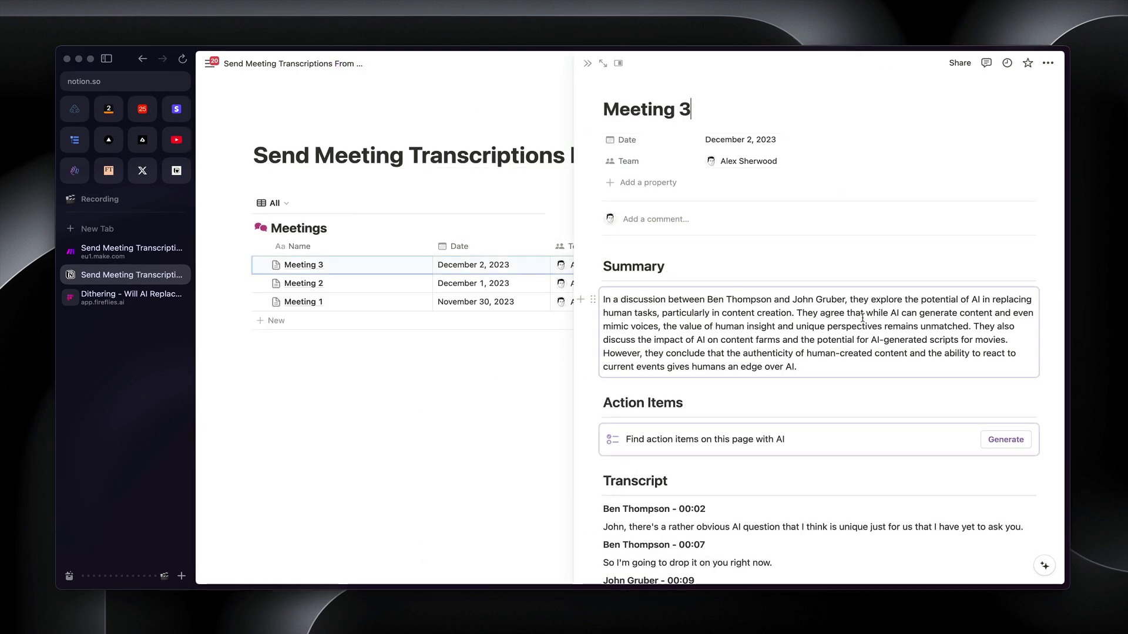
click(1001, 203)
click(1021, 249)
click(957, 246)
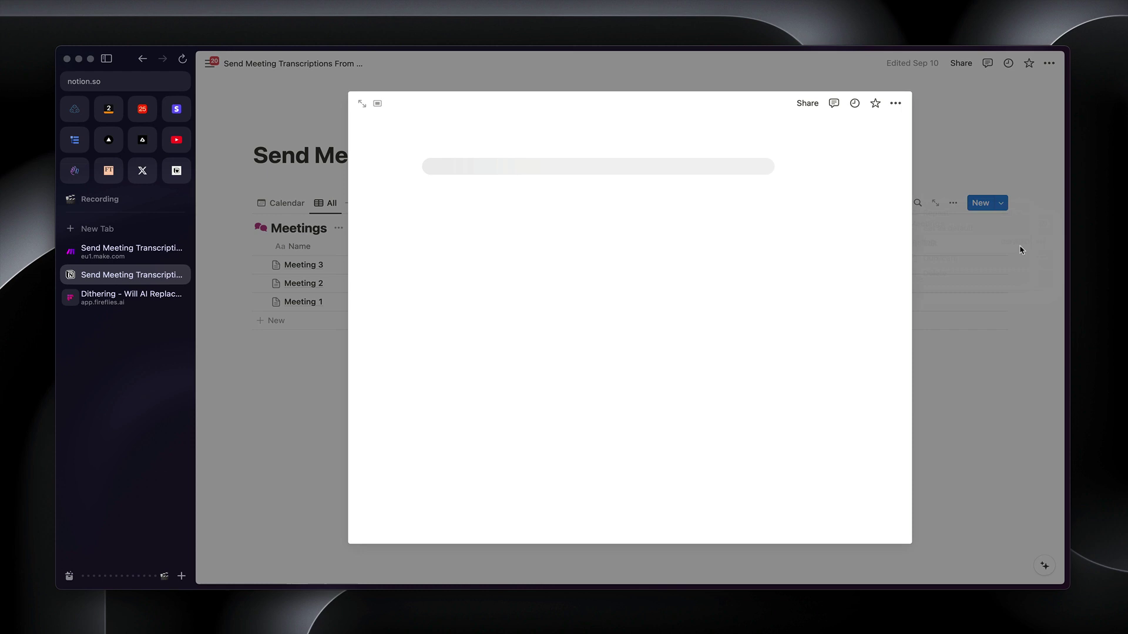
scroll(823, 358, down, 1)
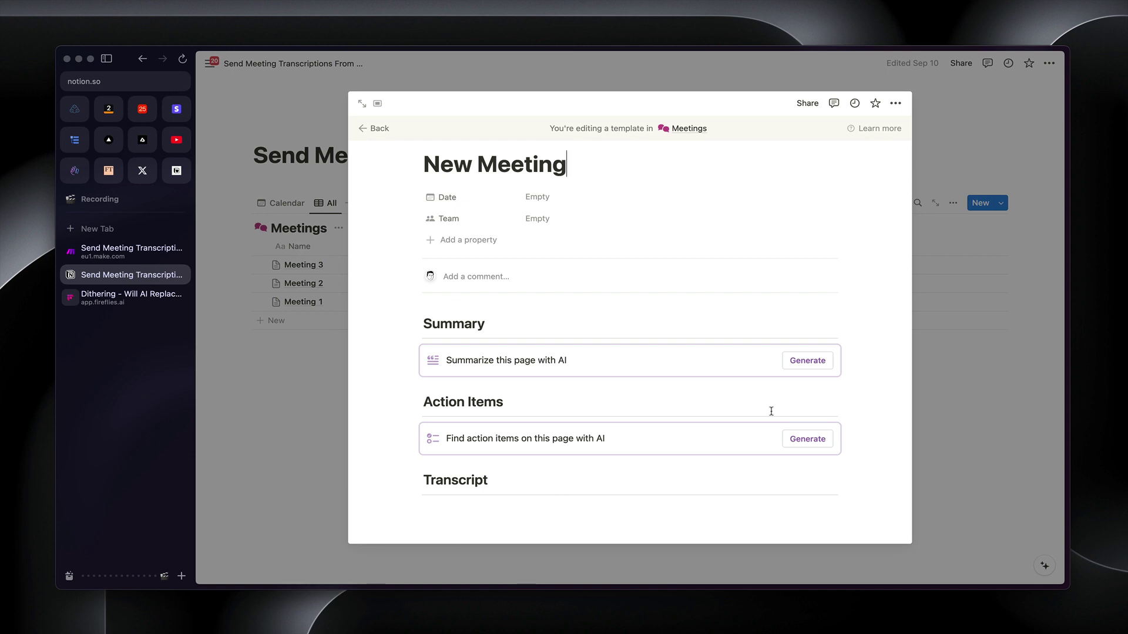
click(1016, 239)
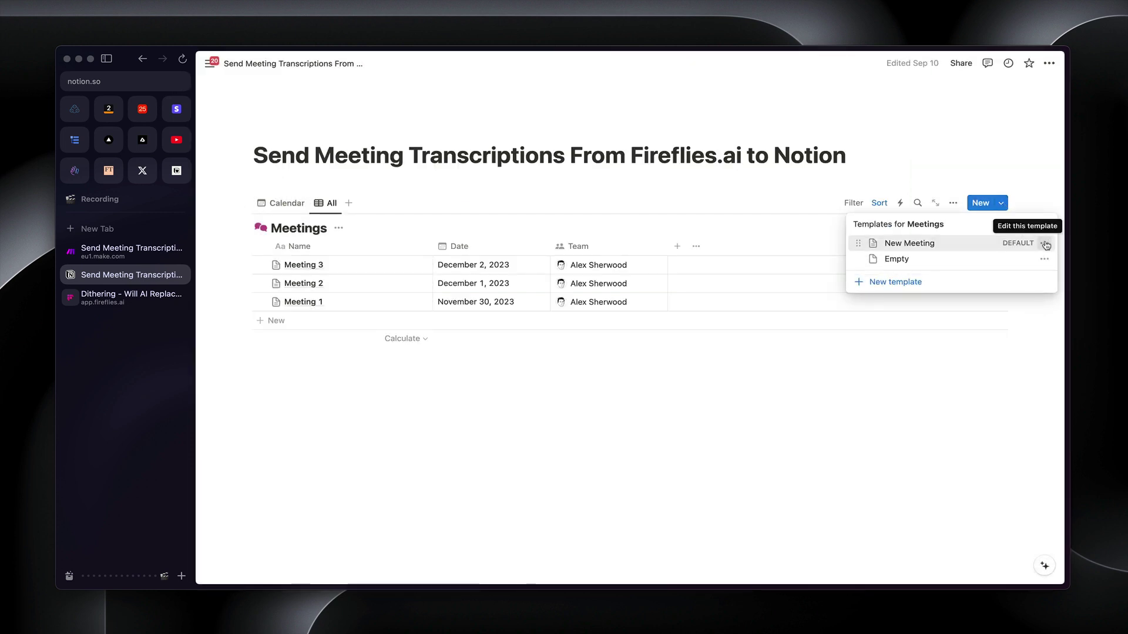
- Reopen the New Meeting template for editing and scroll down to its Transcript section
click(1045, 243)
click(1044, 244)
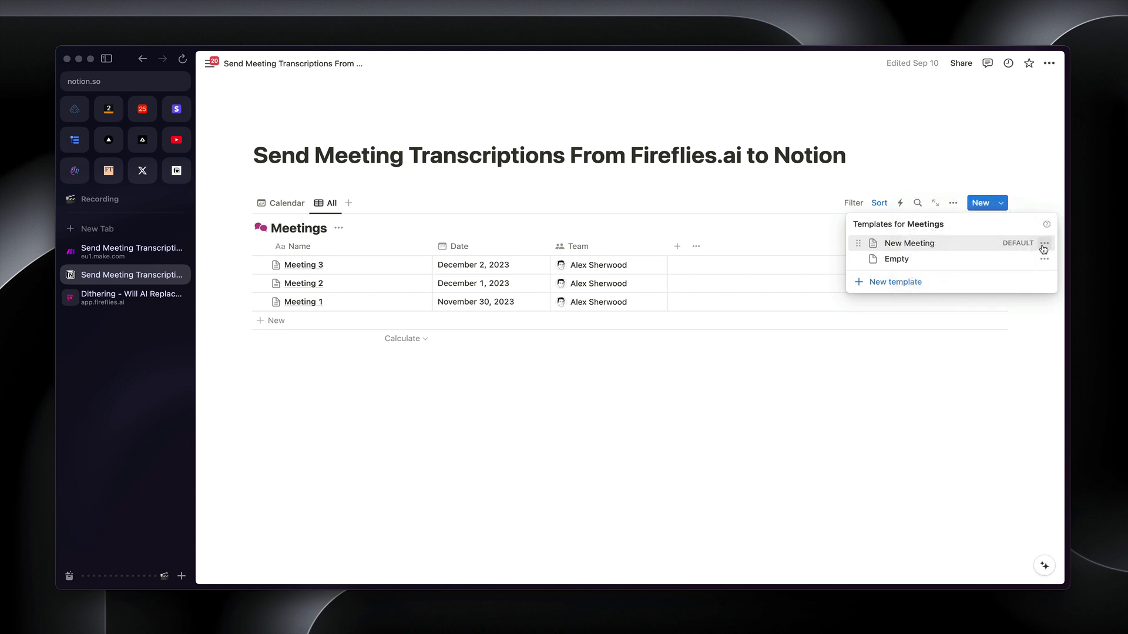
click(1044, 243)
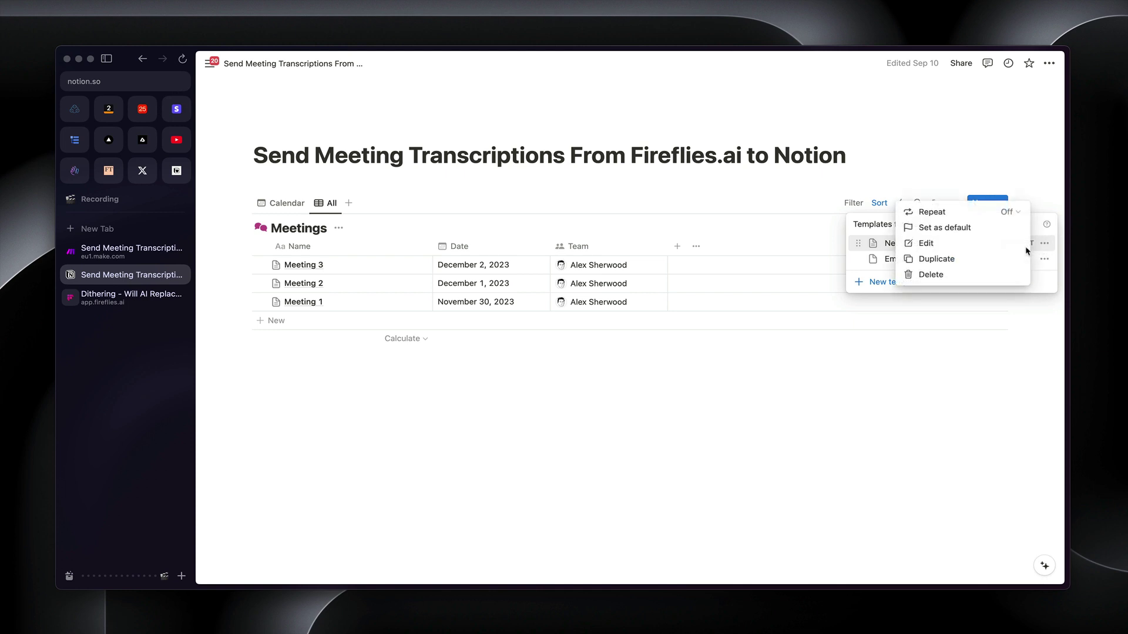
click(935, 242)
scroll(756, 393, down, 1)
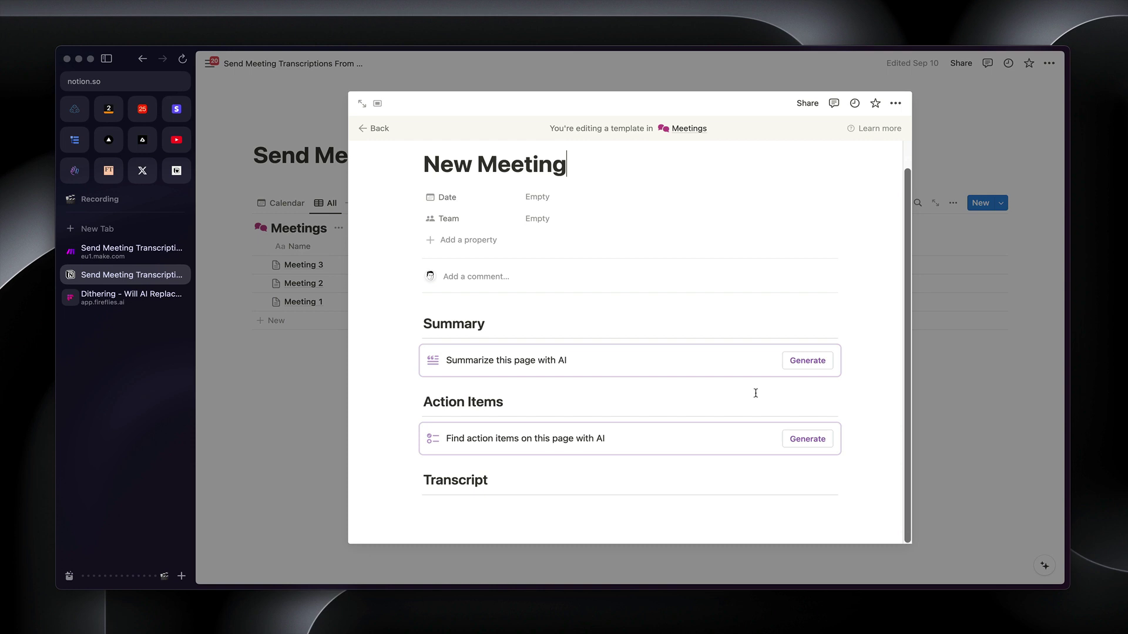